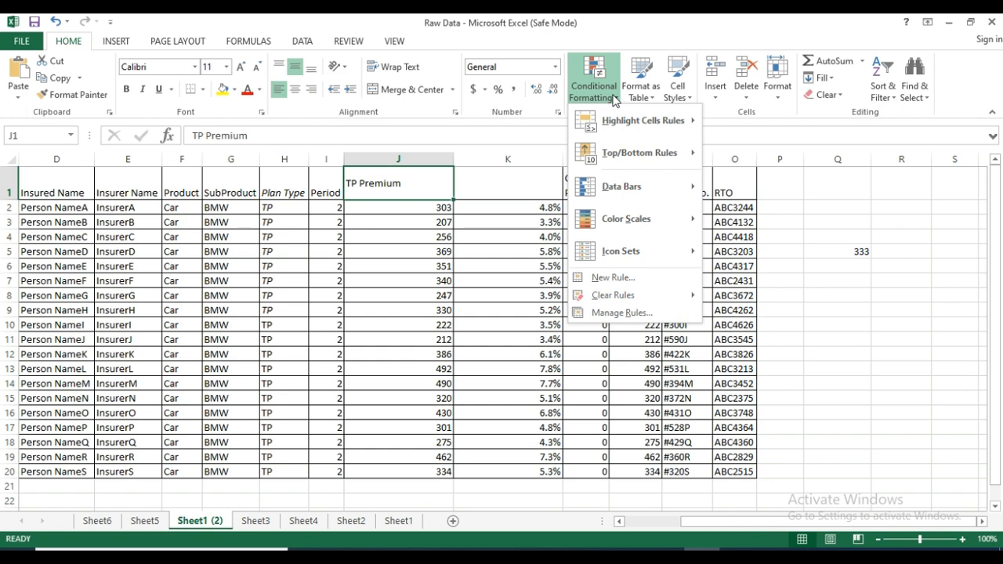
Preview a Top 10 Items rule on the TP Premium values, raising the rank count to 16 with Light Red Fill with Dark Red Text.
mouse_move(632, 118)
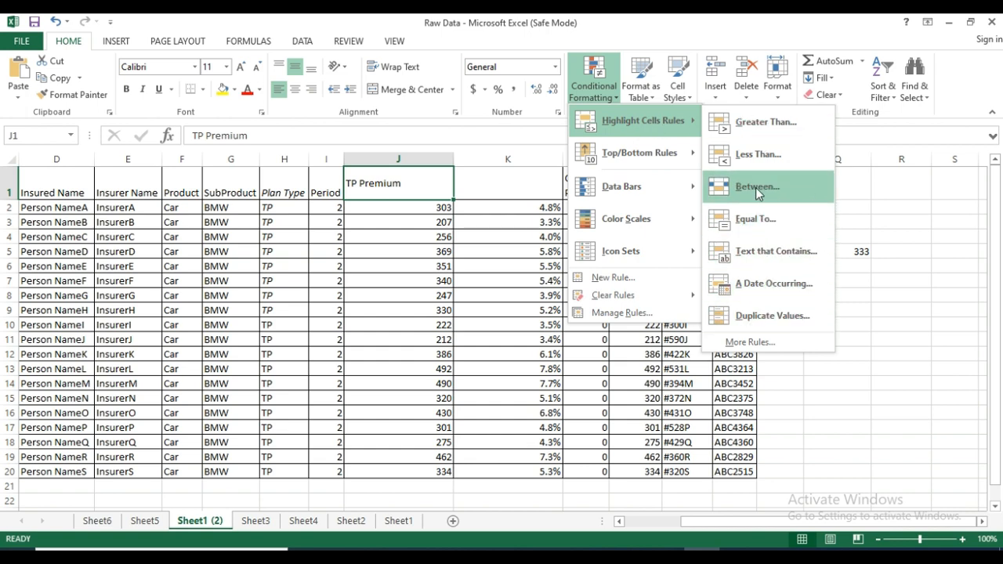
mouse_move(629, 147)
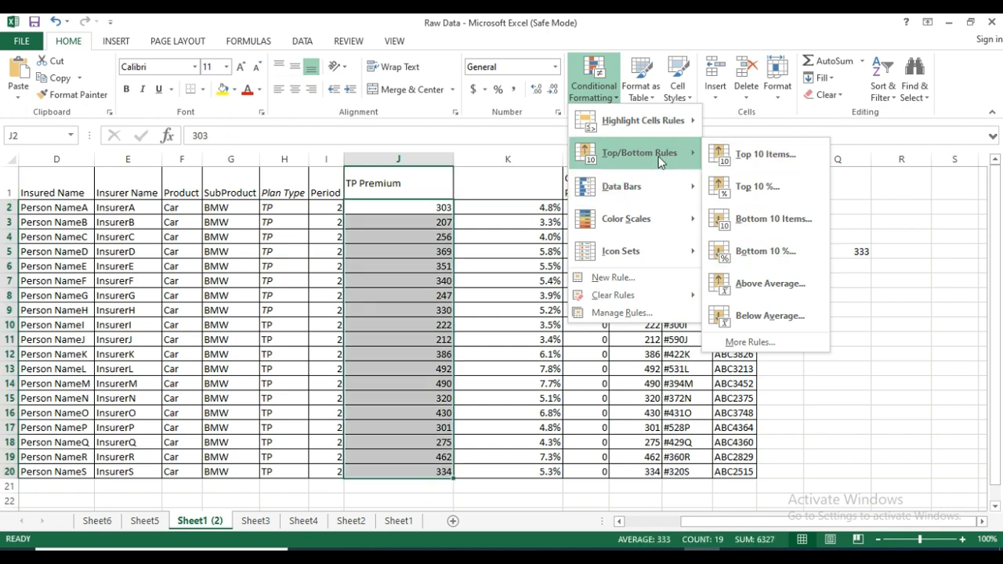
left_click(770, 154)
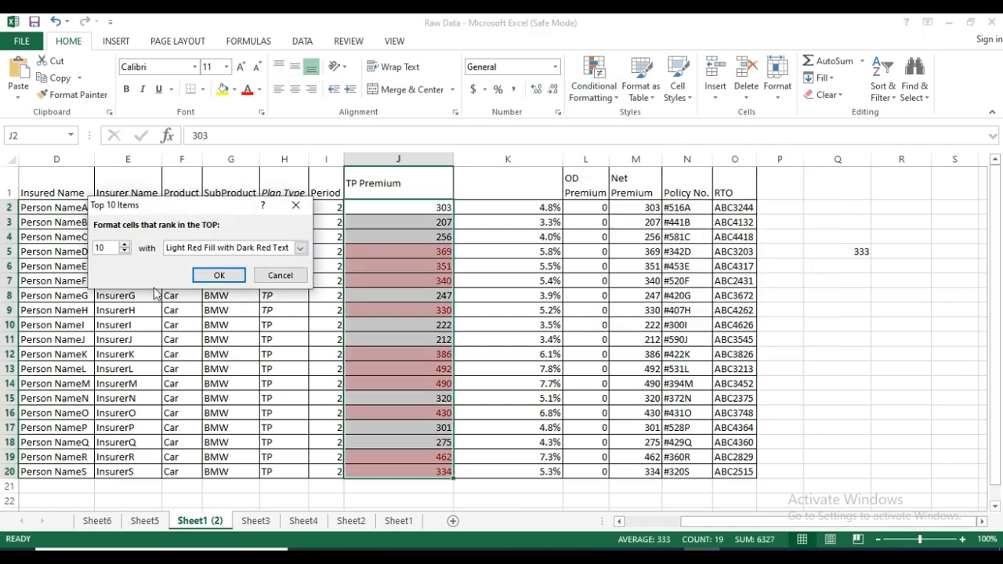
left_click(124, 245)
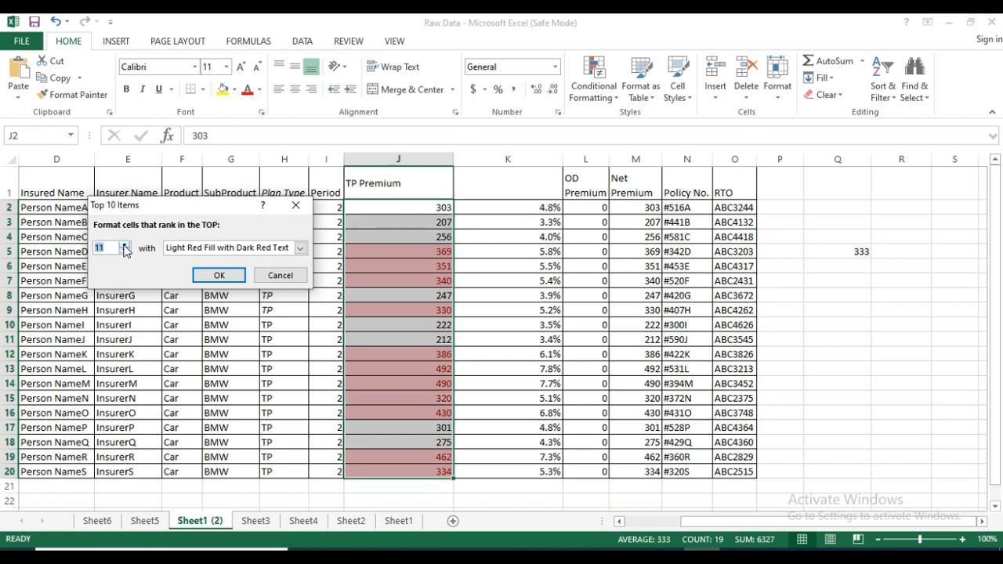
left_click(125, 246)
left_click(124, 246)
left_click(125, 245)
left_click(125, 245)
left_click(125, 245)
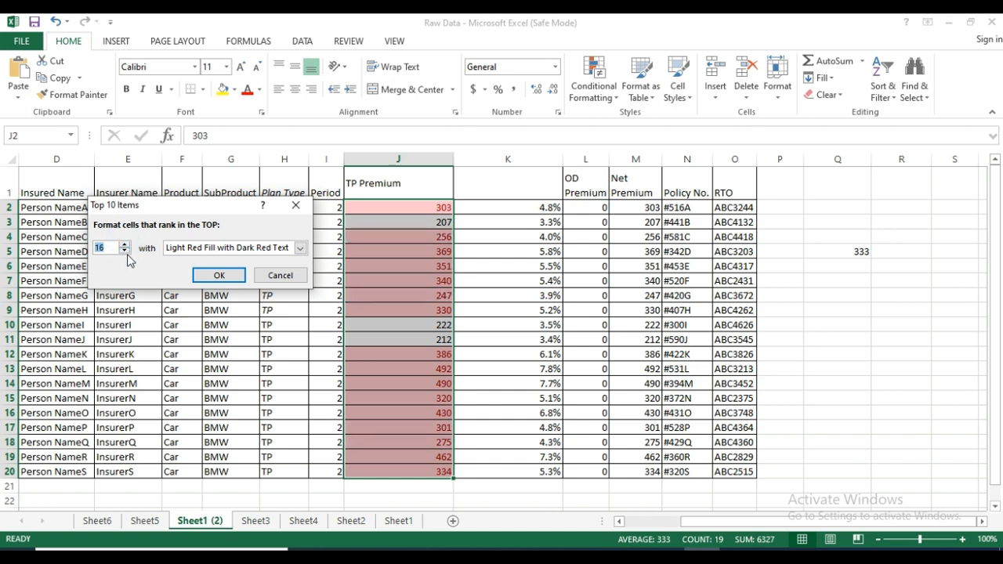
Lower the previewed top-ranking item count to 3 and dismiss the rule without applying it.
left_click(123, 251)
left_click(124, 252)
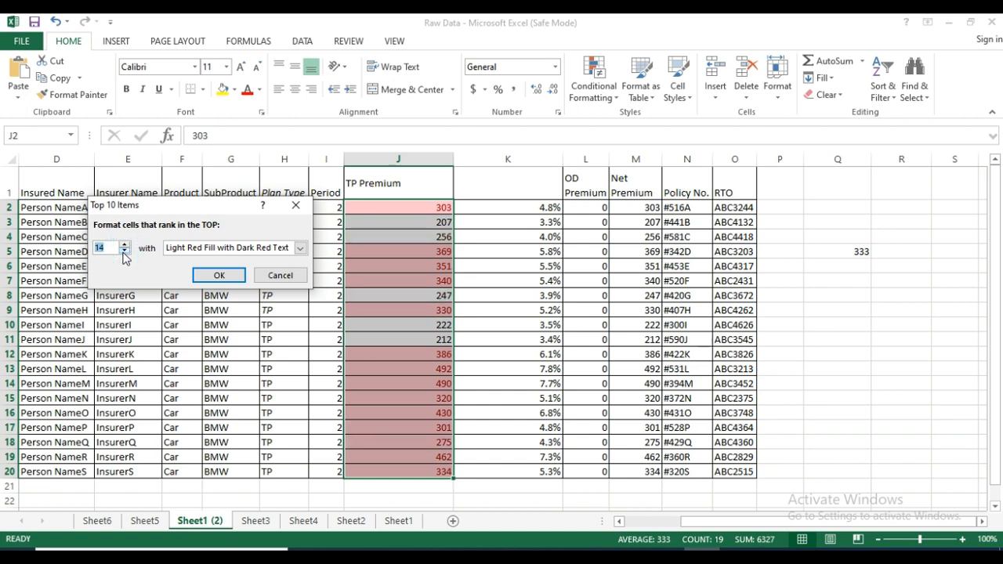
left_click(124, 252)
left_click(124, 251)
left_click(124, 251)
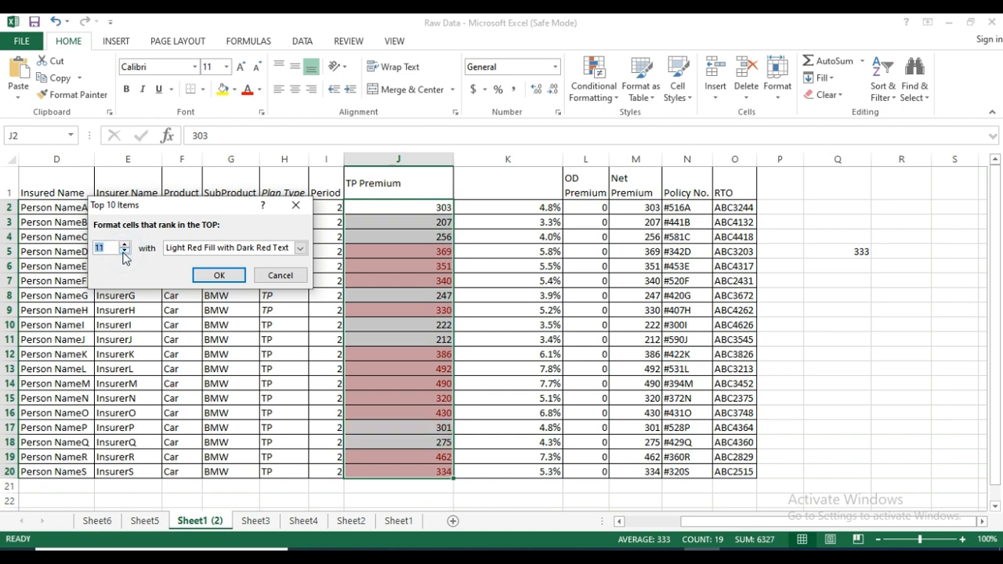
left_click(124, 251)
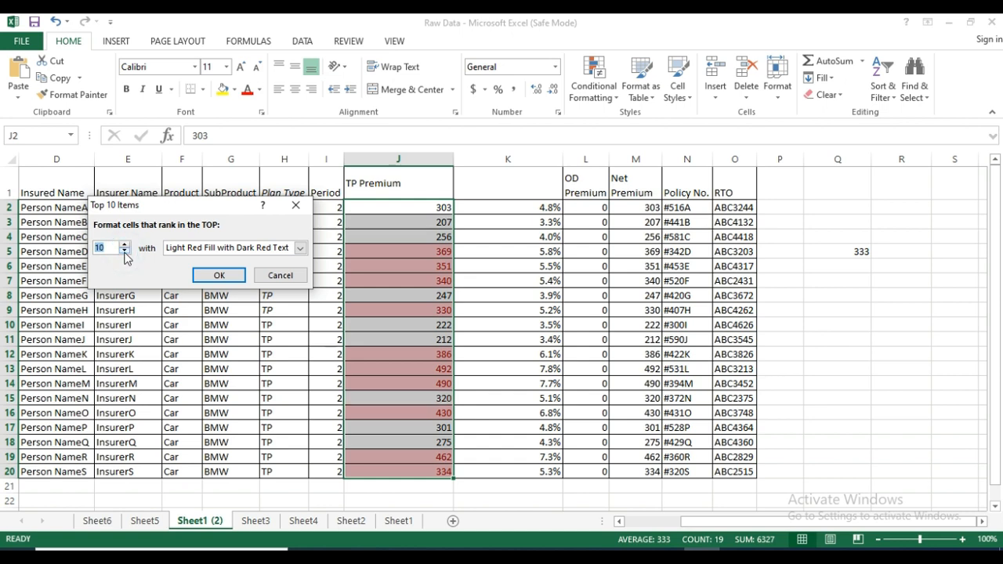
left_click(124, 251)
left_click(124, 251)
left_click(124, 251)
left_click(124, 251)
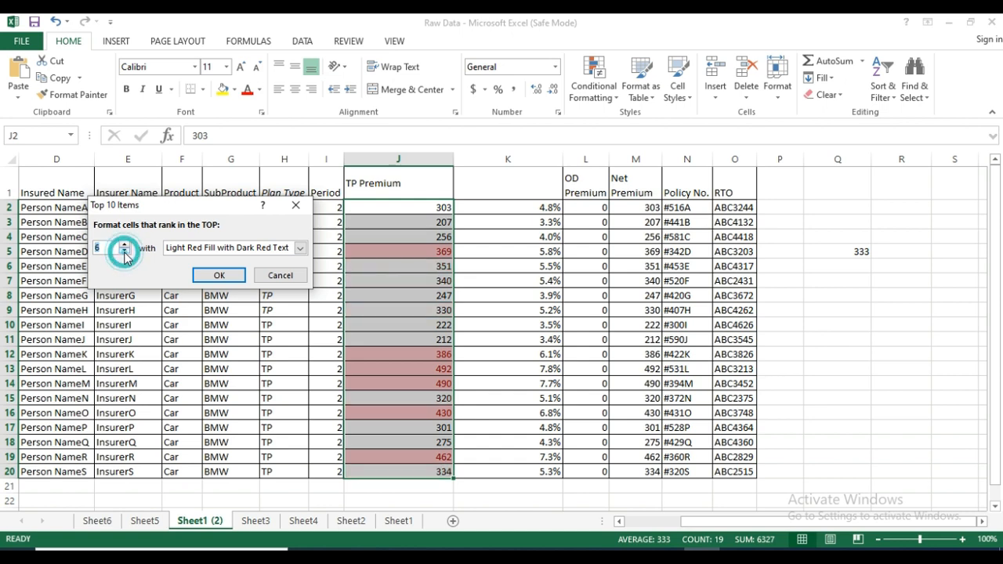
left_click(124, 251)
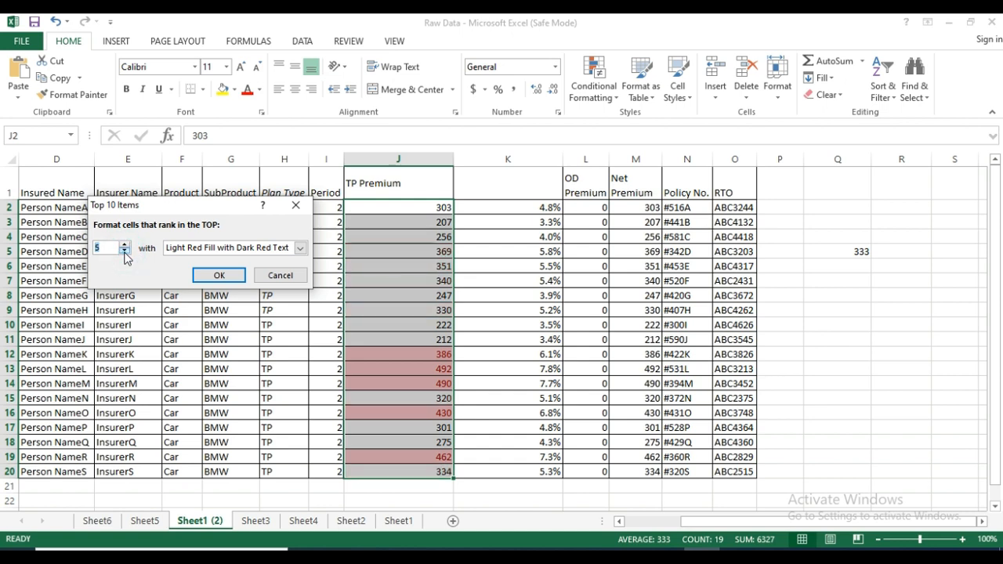
left_click(124, 251)
left_click(123, 252)
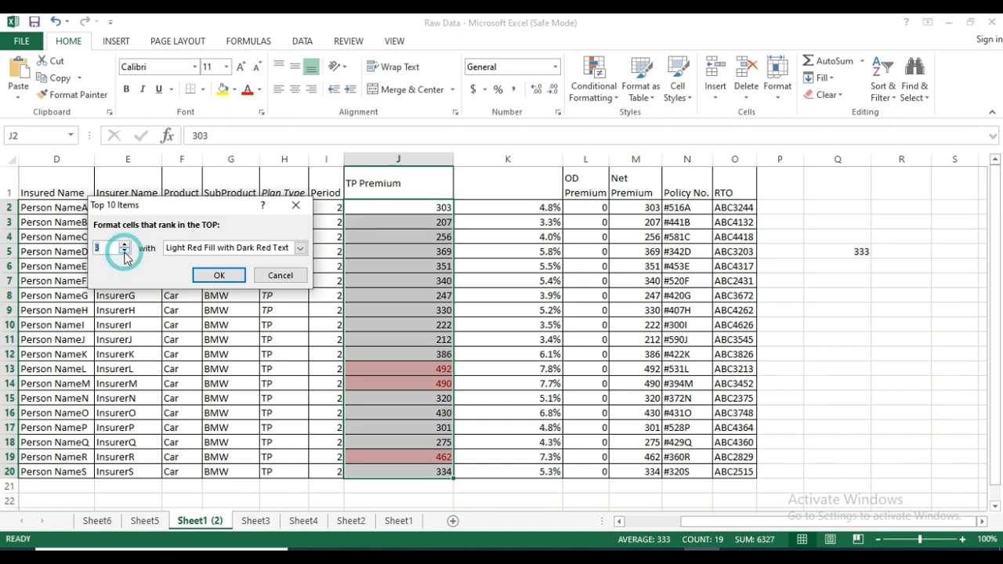
left_click(280, 275)
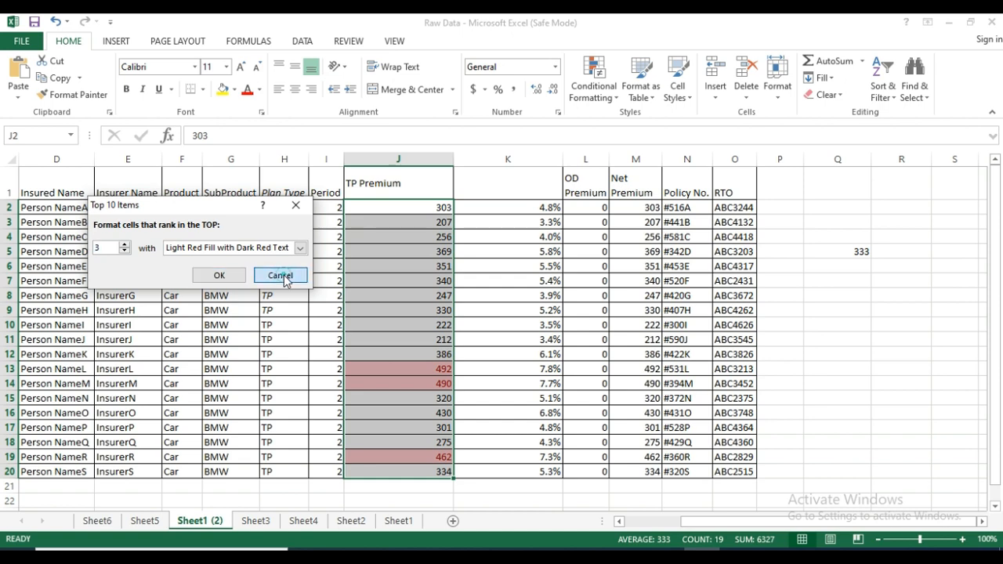
Preview a Bottom 10 Items rule on the TP Premium values, reduce the rank count to 2, and discard it.
left_click(617, 97)
mouse_move(650, 156)
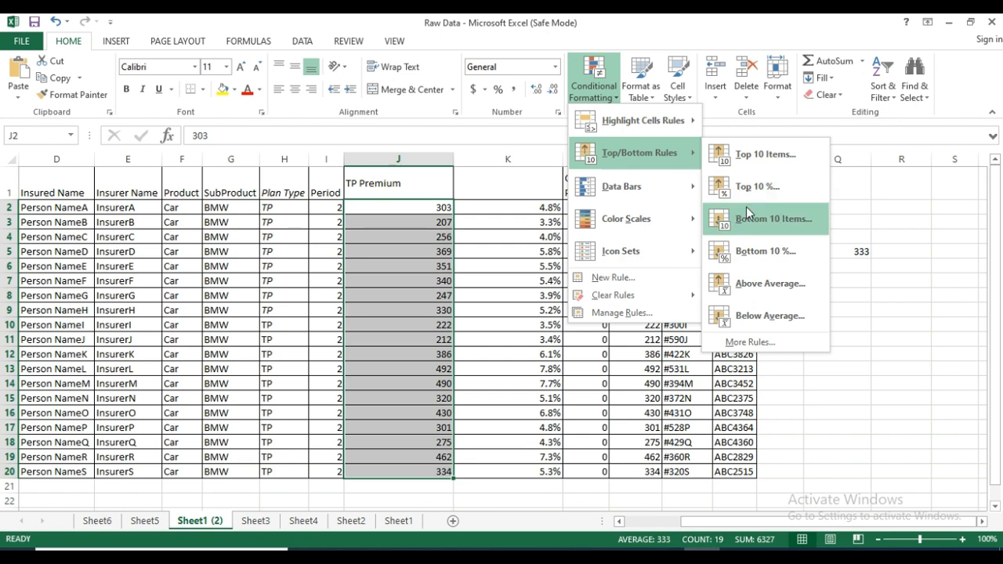
left_click(762, 220)
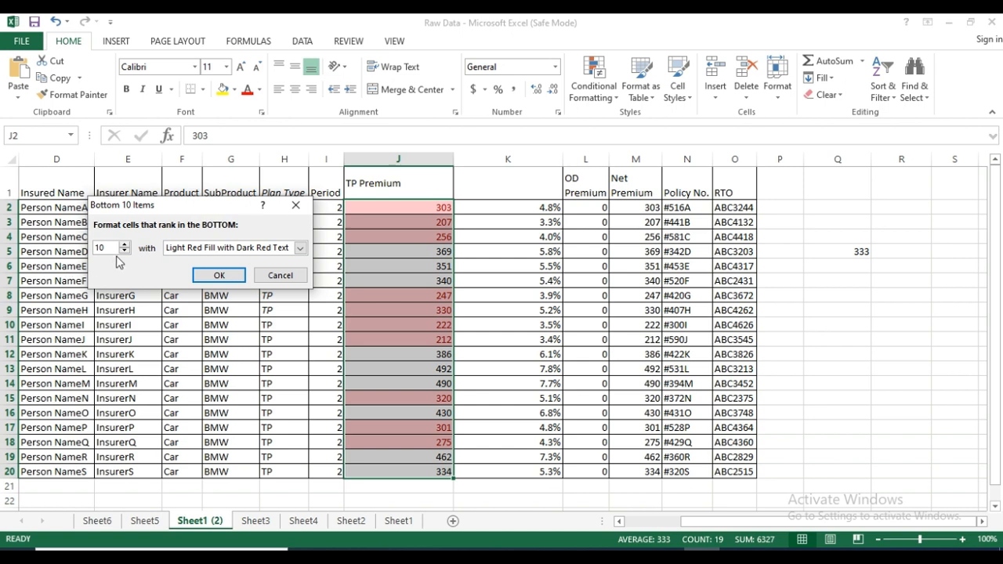
left_click(124, 251)
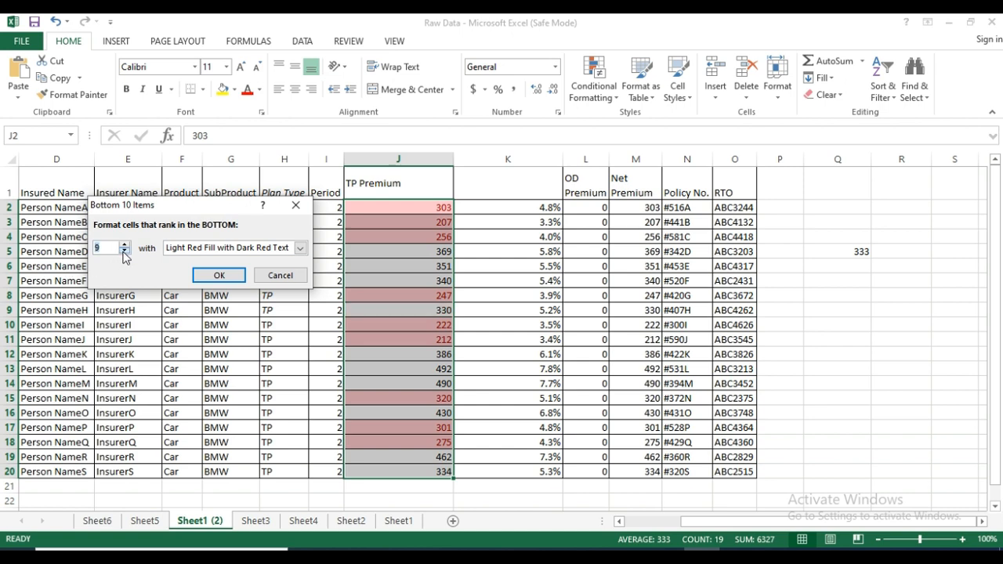
left_click(124, 251)
left_click(124, 251)
left_click(124, 250)
left_click(124, 251)
left_click(124, 251)
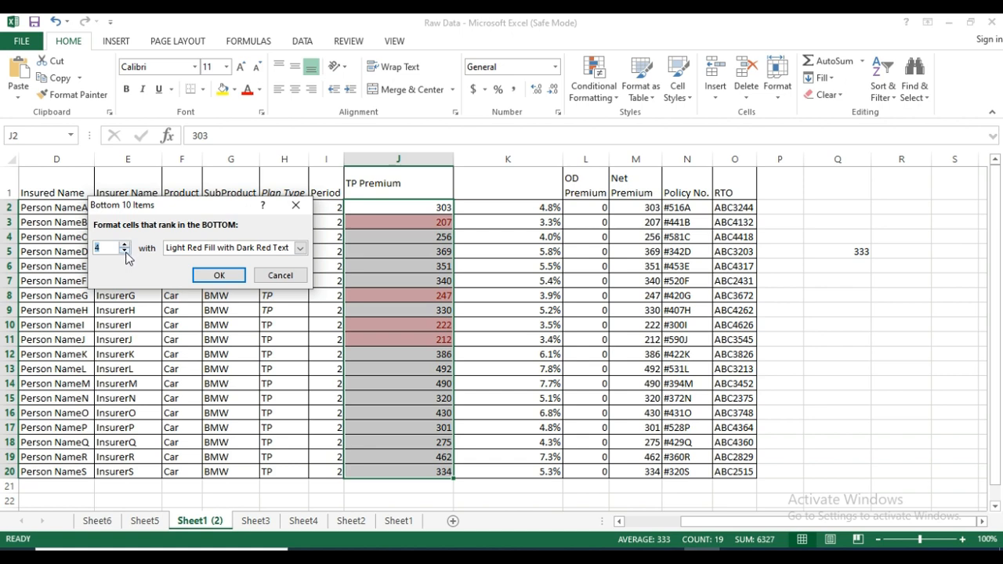
left_click(126, 252)
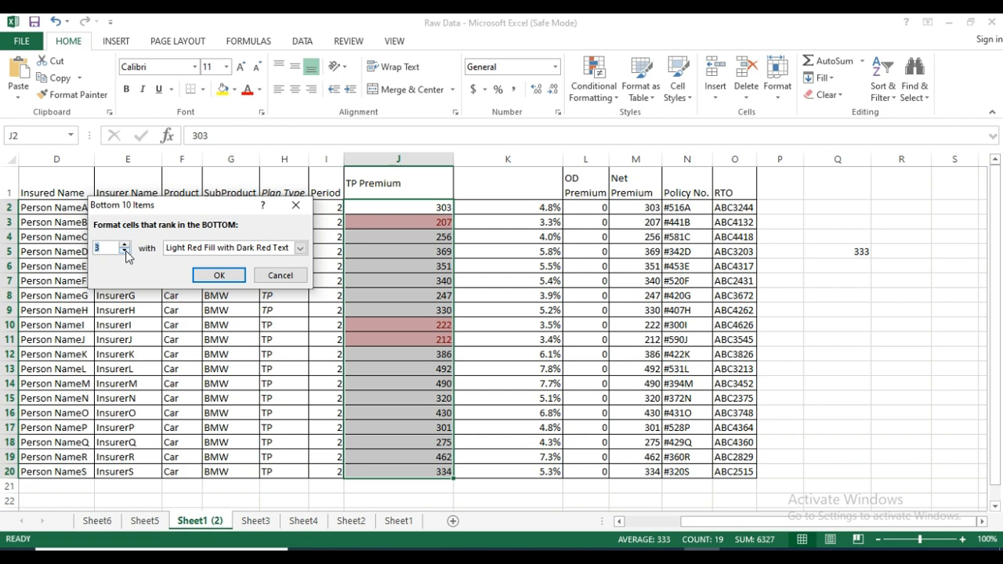
left_click(126, 252)
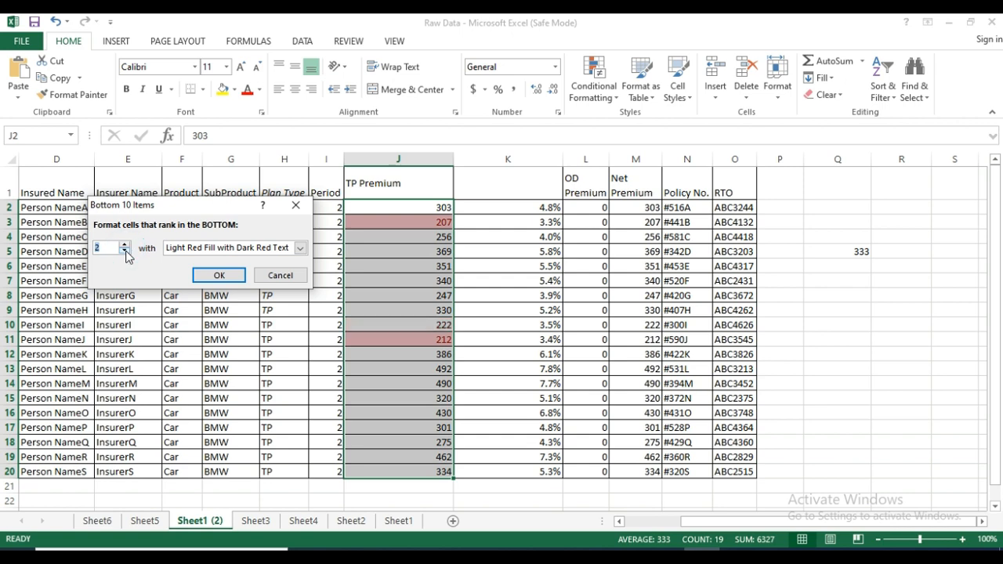
left_click(279, 275)
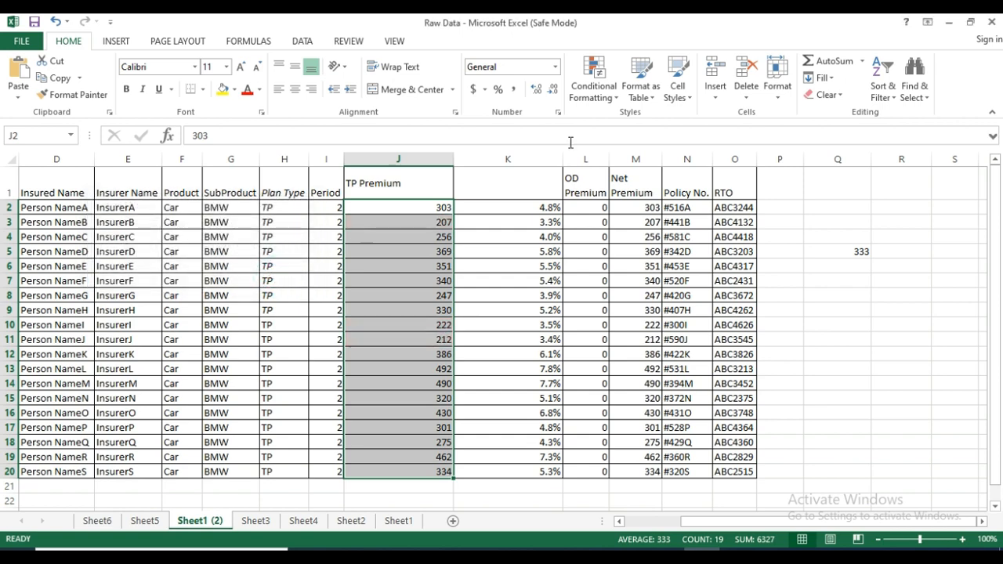
Preview an Above Average rule with Light Red Fill with Dark Red Text on the TP Premium values and discard it.
left_click(603, 92)
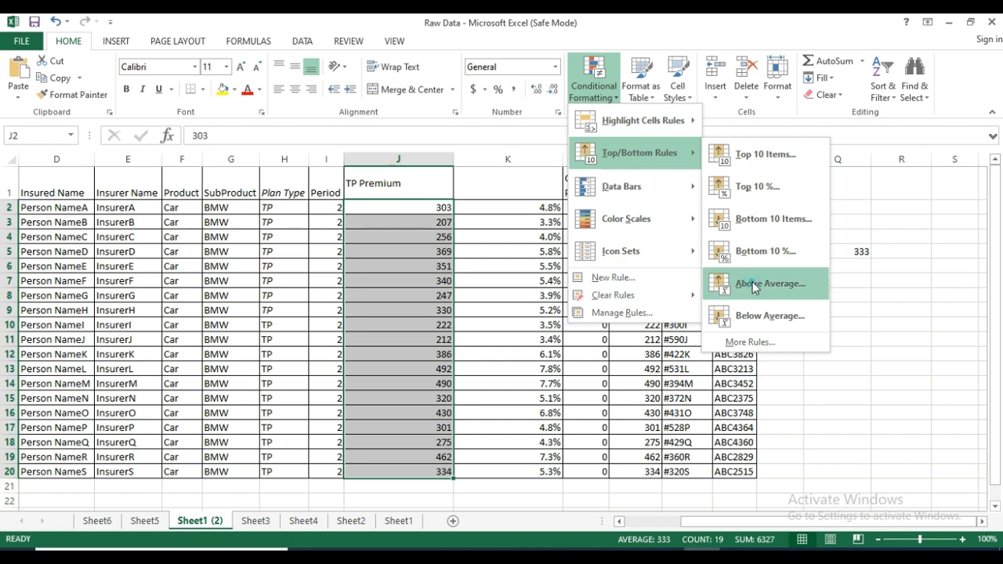
left_click(752, 285)
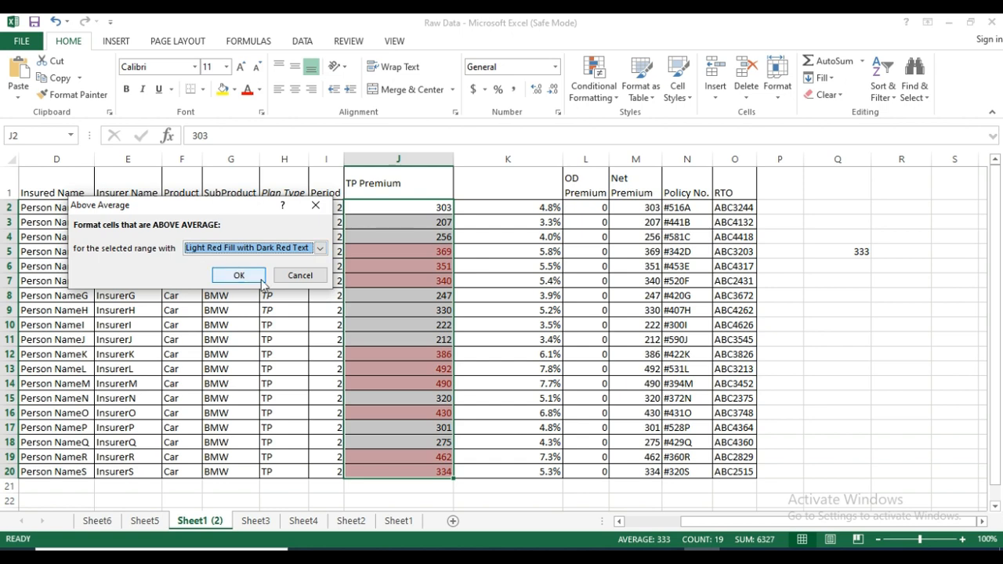
left_click(299, 276)
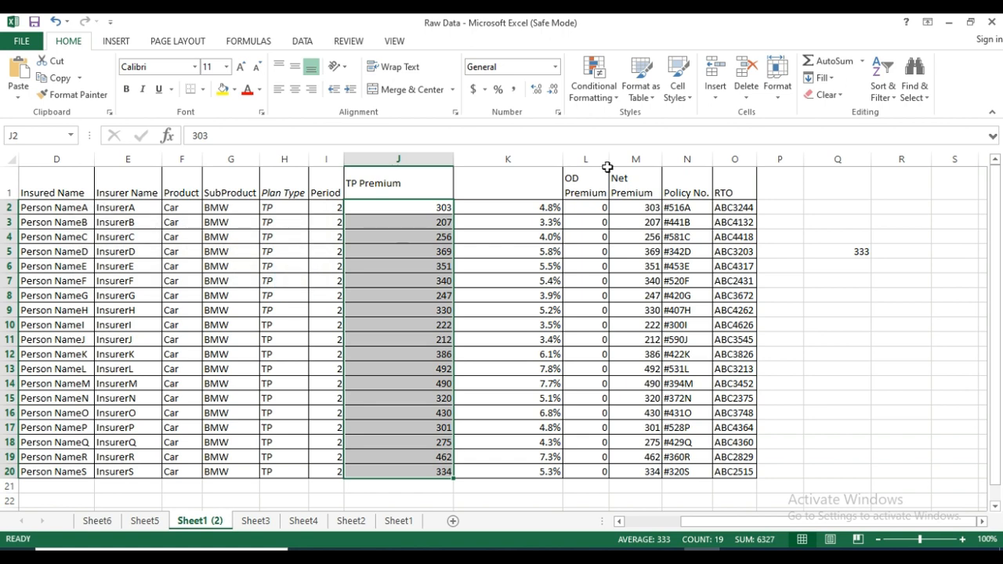
Preview a Below Average rule with Light Red Fill with Dark Red Text on the TP Premium values and discard it.
left_click(612, 98)
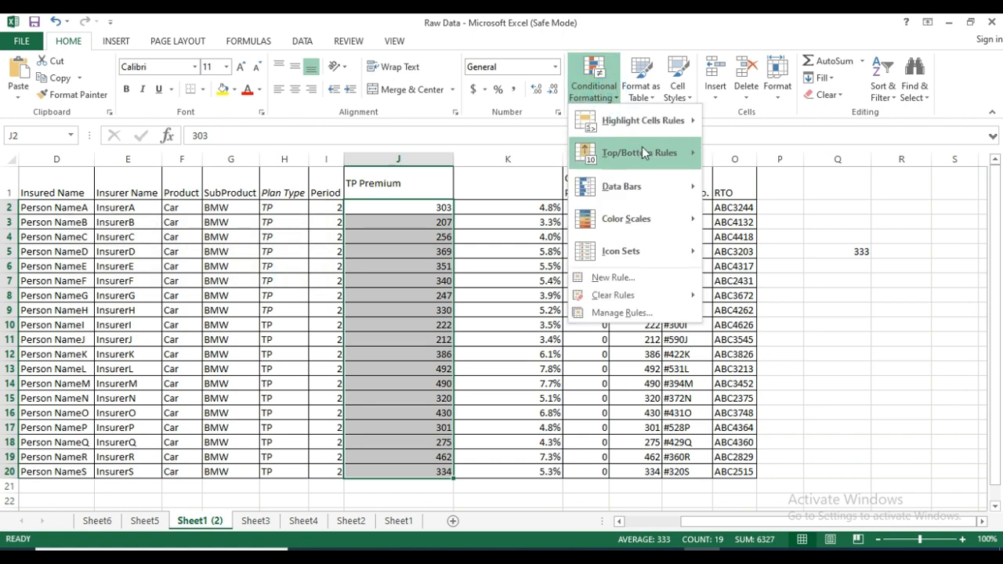
mouse_move(645, 149)
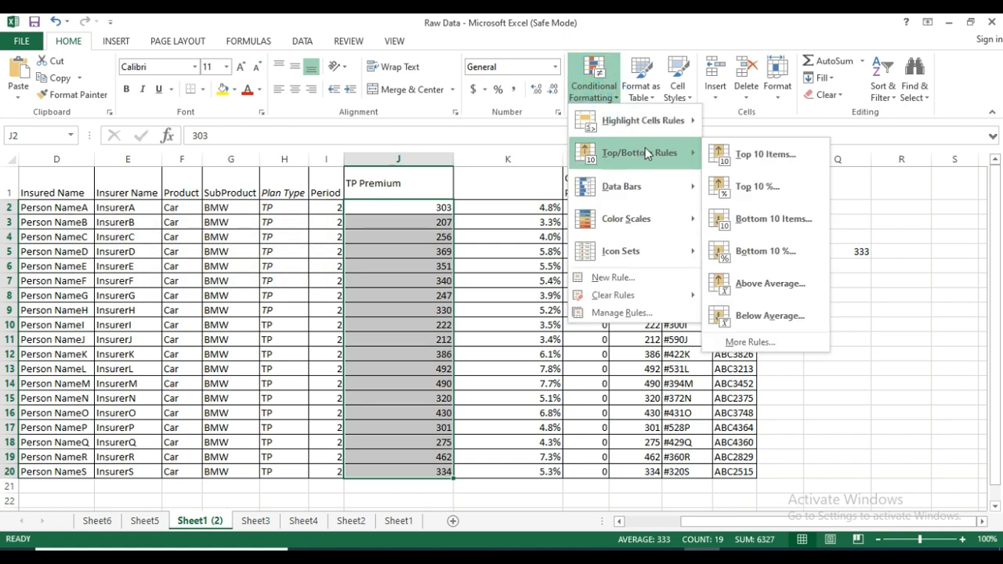
left_click(776, 328)
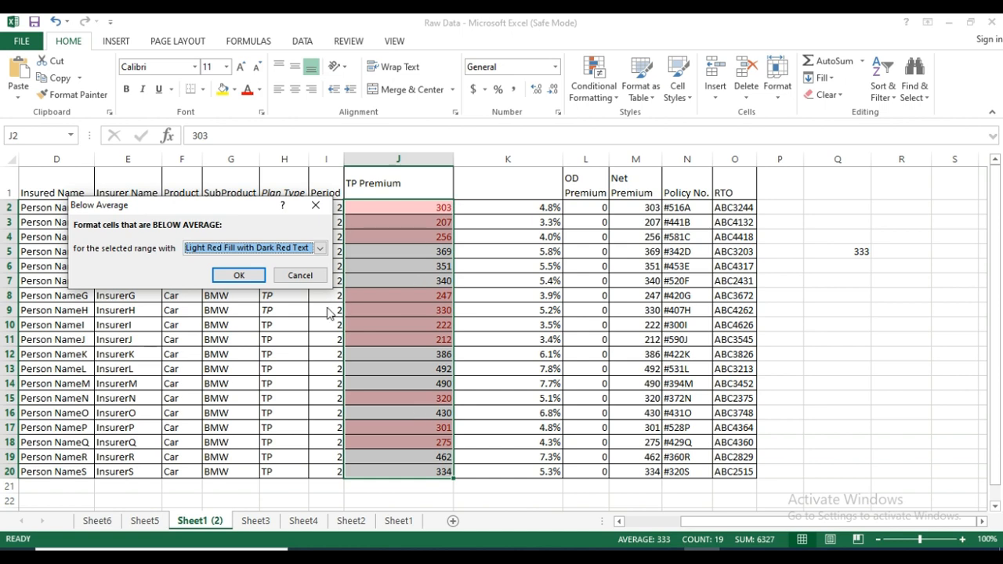
left_click(309, 274)
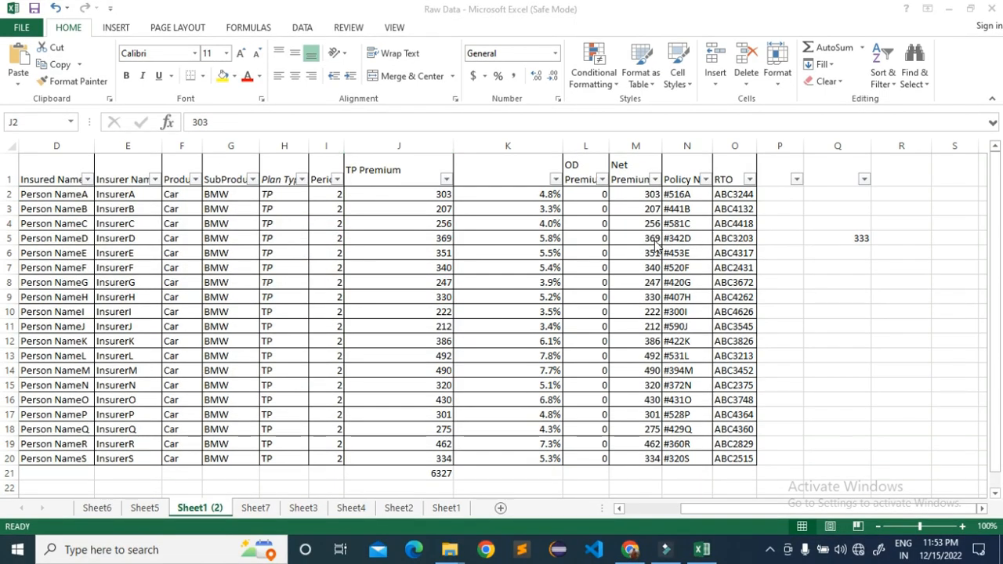
Switch to the Sheet7 worksheet.
left_click(607, 85)
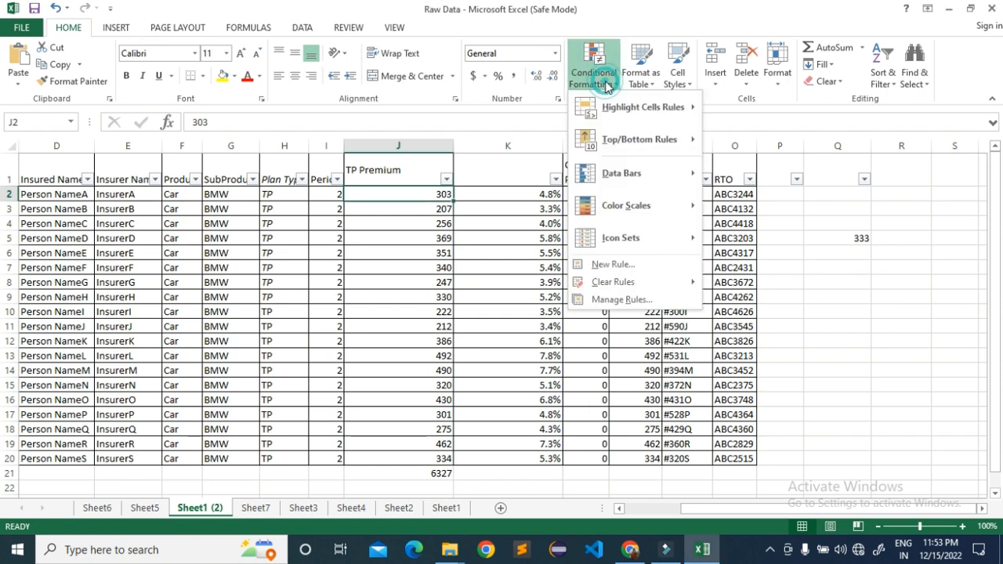
mouse_move(666, 138)
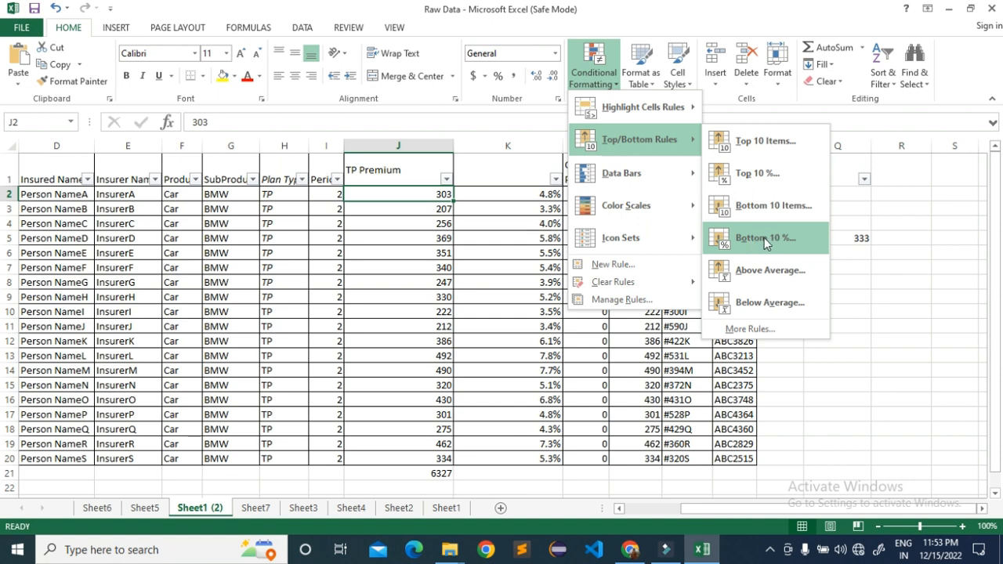
left_click(256, 511)
left_click(256, 510)
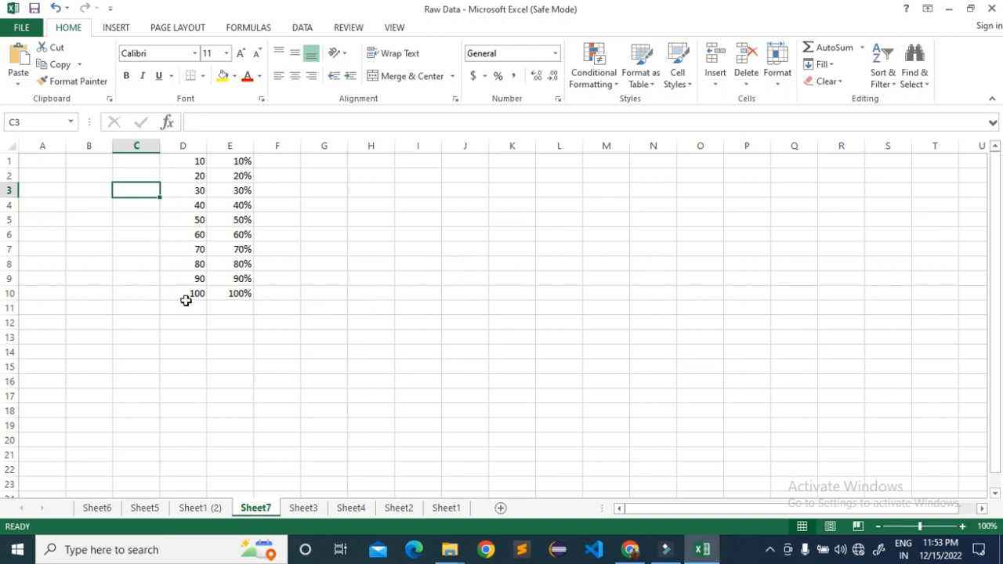
Preview a Bottom 10% rule on D1:D10 at 20% and at 30%, and discard it.
left_click(597, 78)
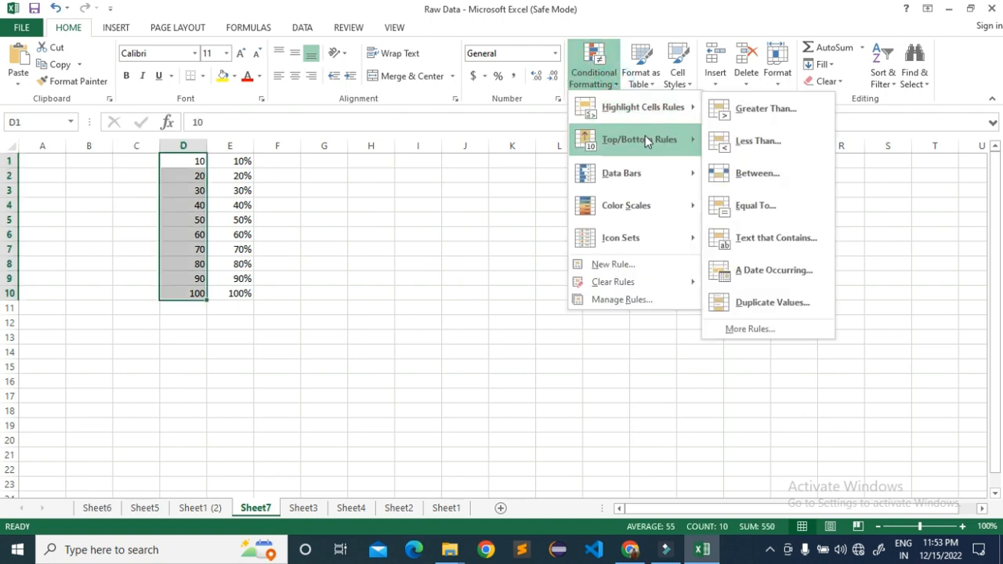
mouse_move(652, 151)
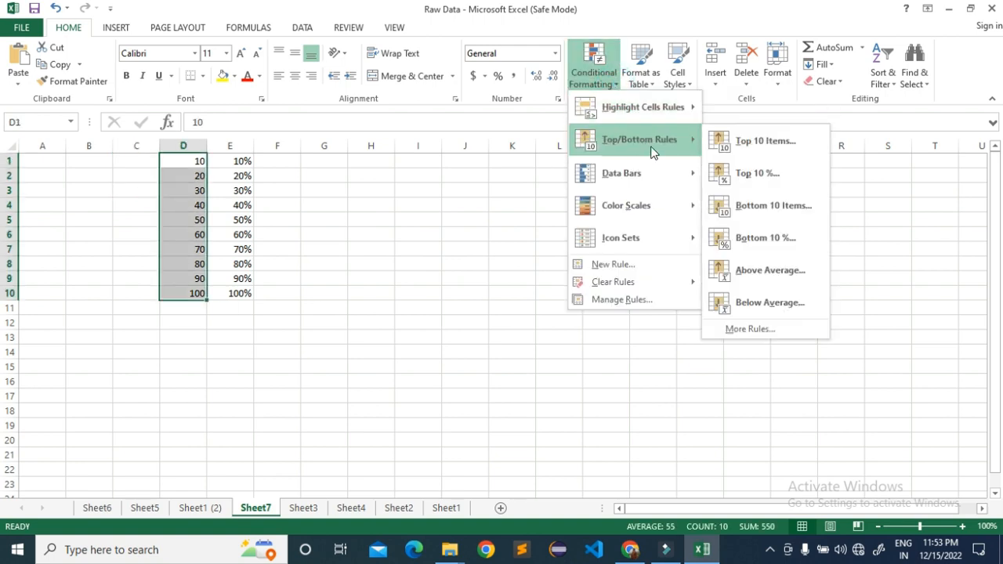
left_click(762, 237)
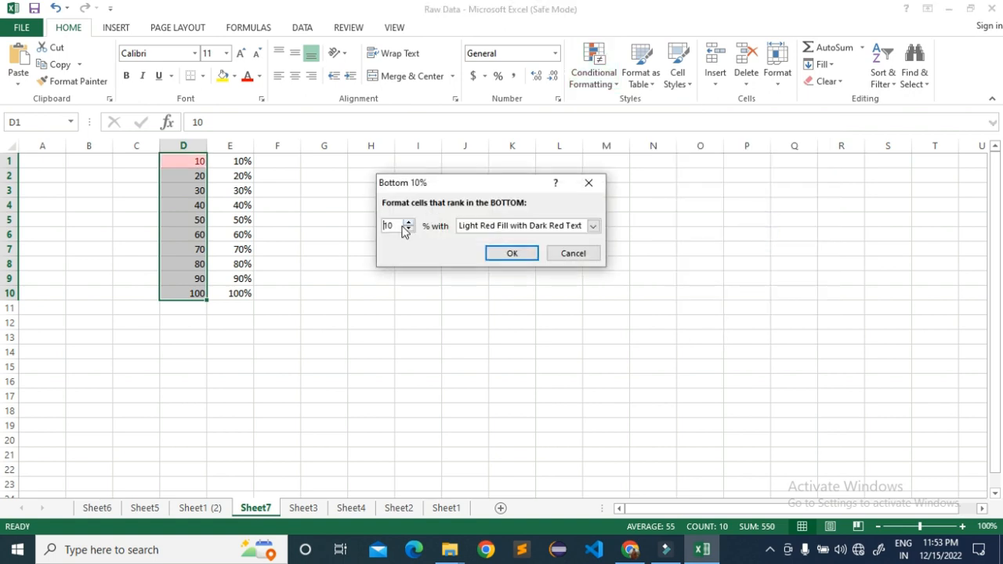
left_click_drag(396, 226, 381, 227)
type("20")
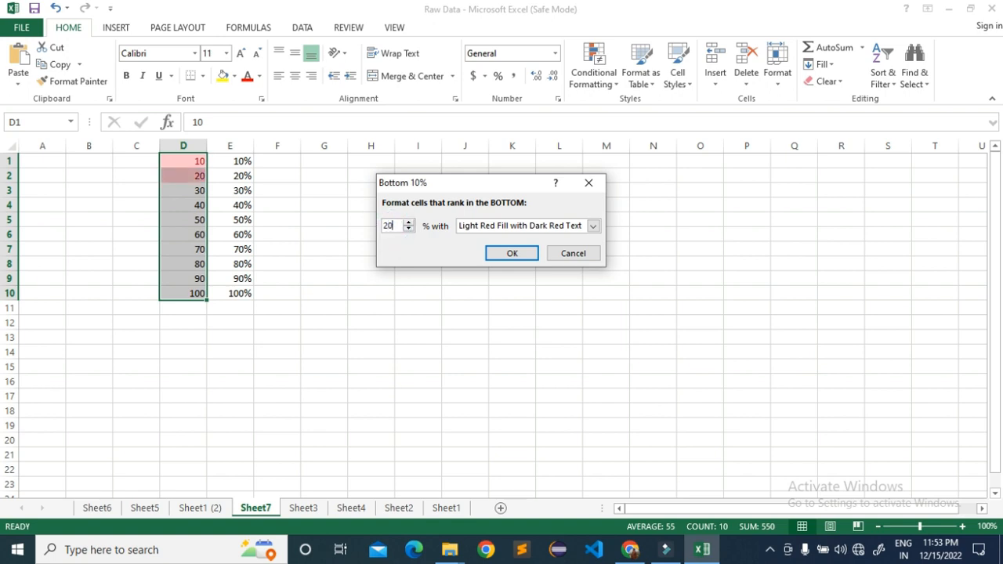
key("BackSpace")
key("BackSpace")
type("30")
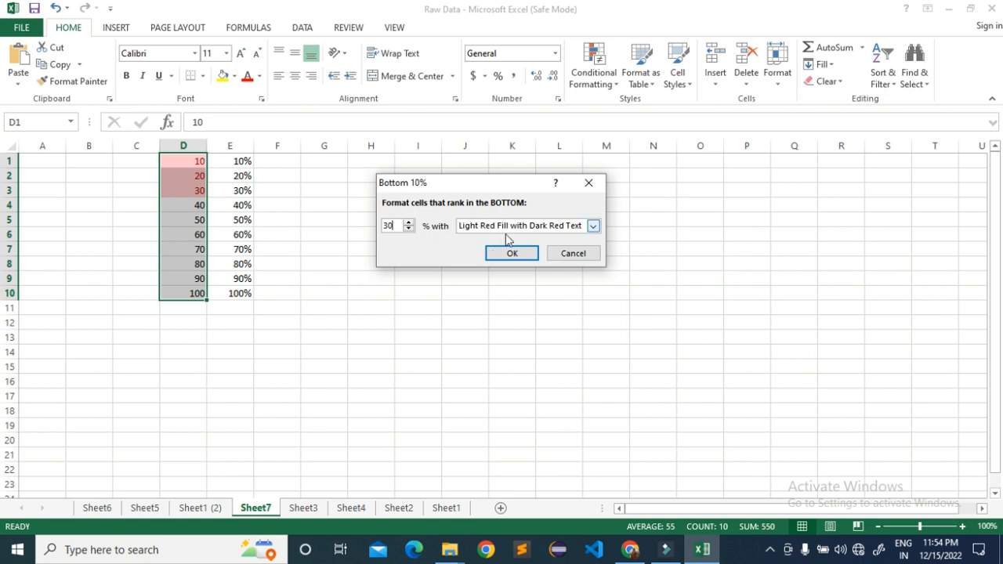
left_click(579, 257)
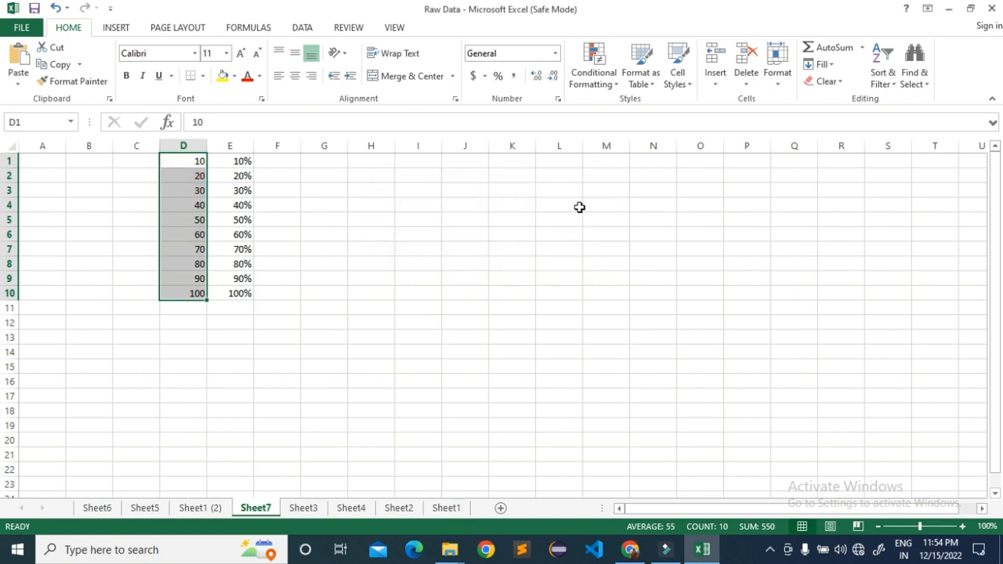
Start a Top 10% rule on D1:D10 and preview it at 20% with Light Red Fill with Dark Red Text.
left_click(594, 70)
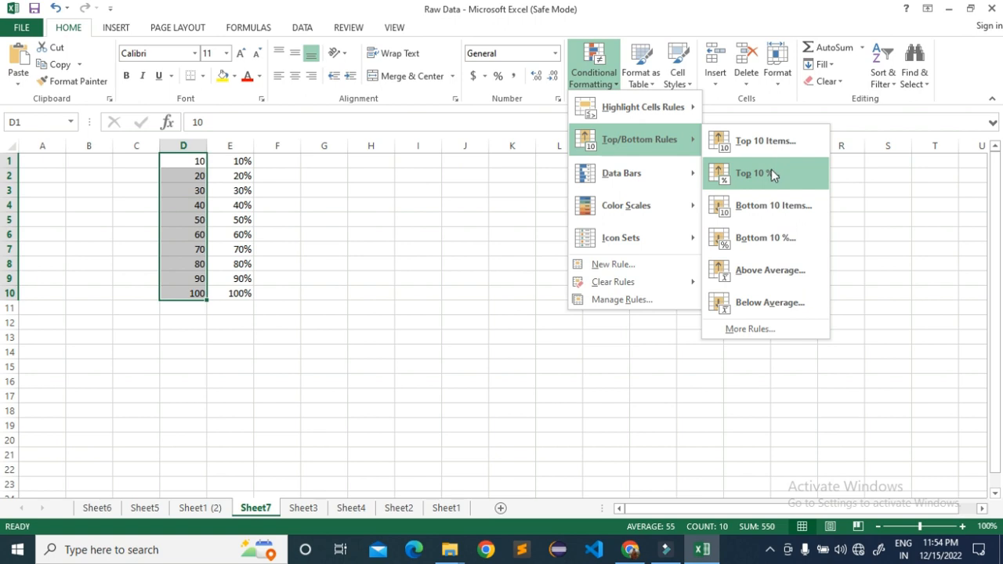
left_click(771, 169)
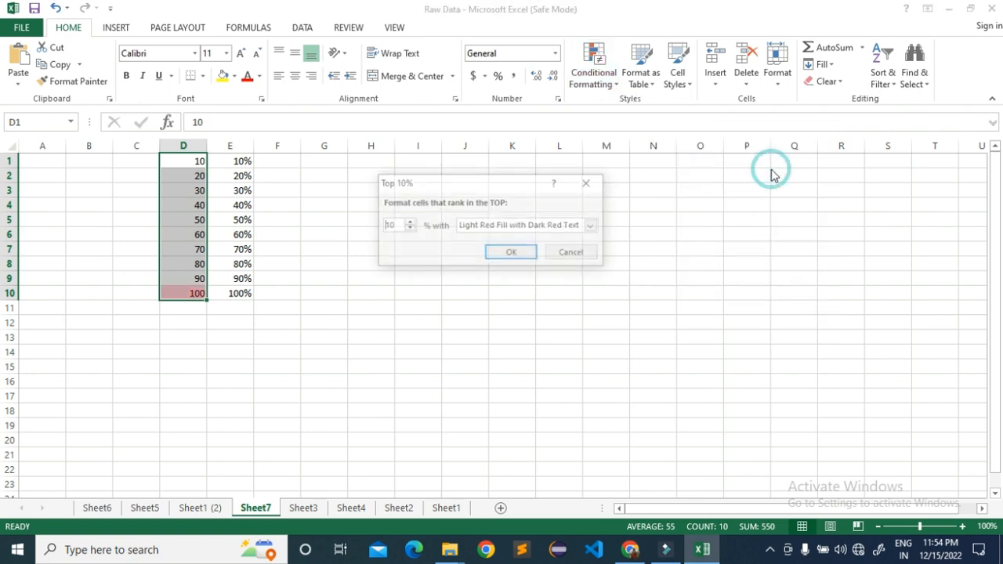
left_click(396, 228)
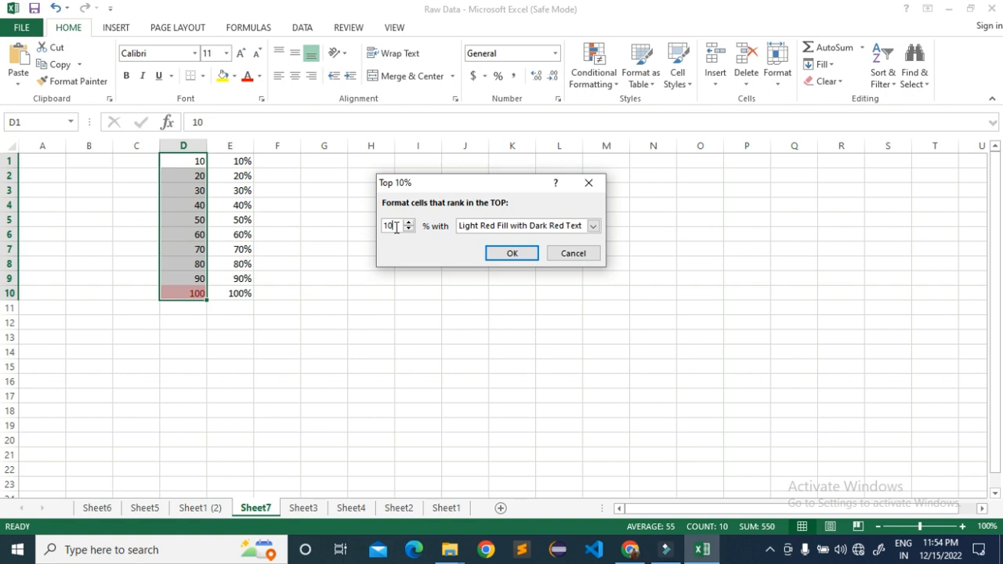
key("BackSpace")
Change the top-ranking percentage for D1:D10 to 30% and finally to 40%.
key("BackSpace")
type("20")
key("BackSpace")
key("BackSpace")
type("30")
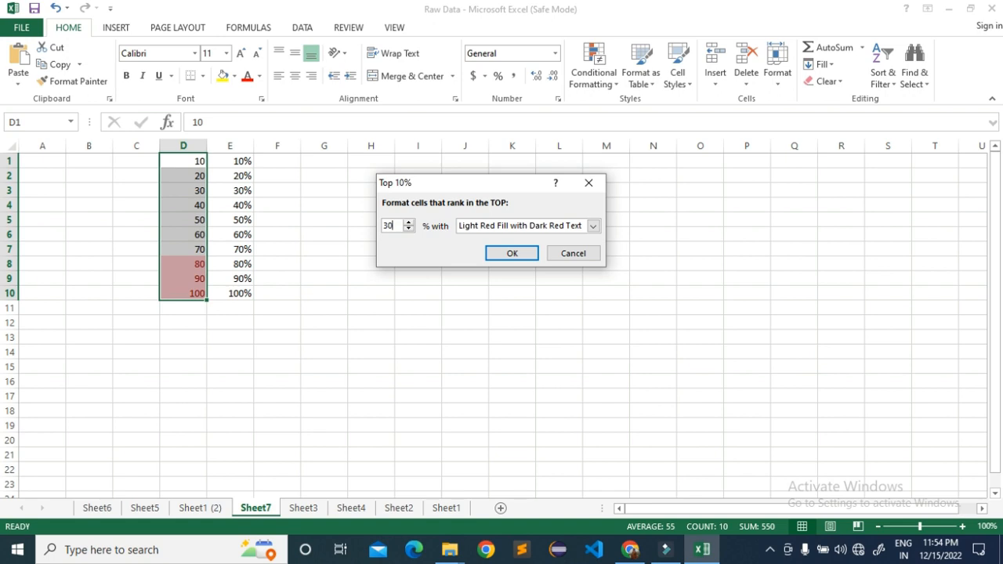
key("BackSpace")
key("BackSpace")
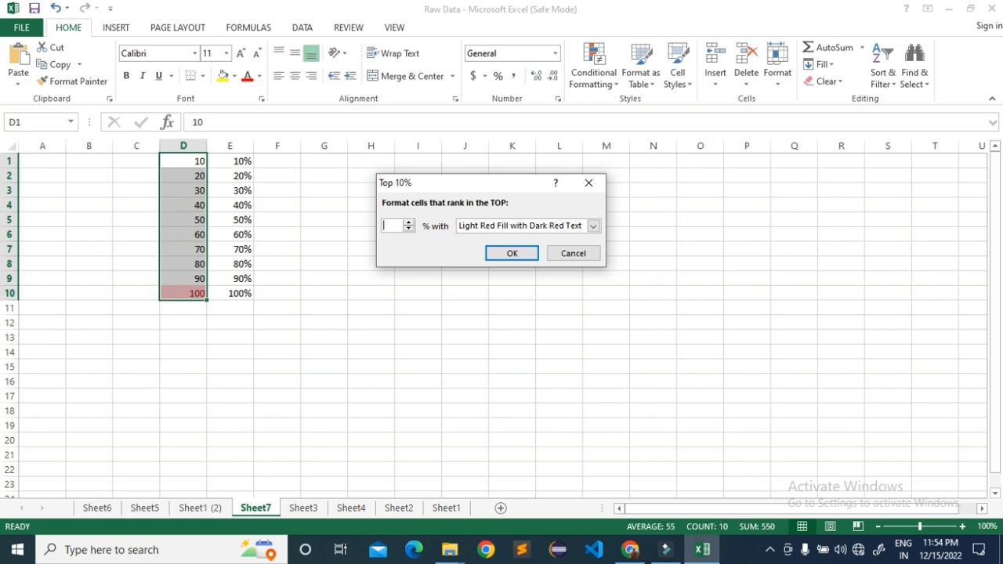
type("40")
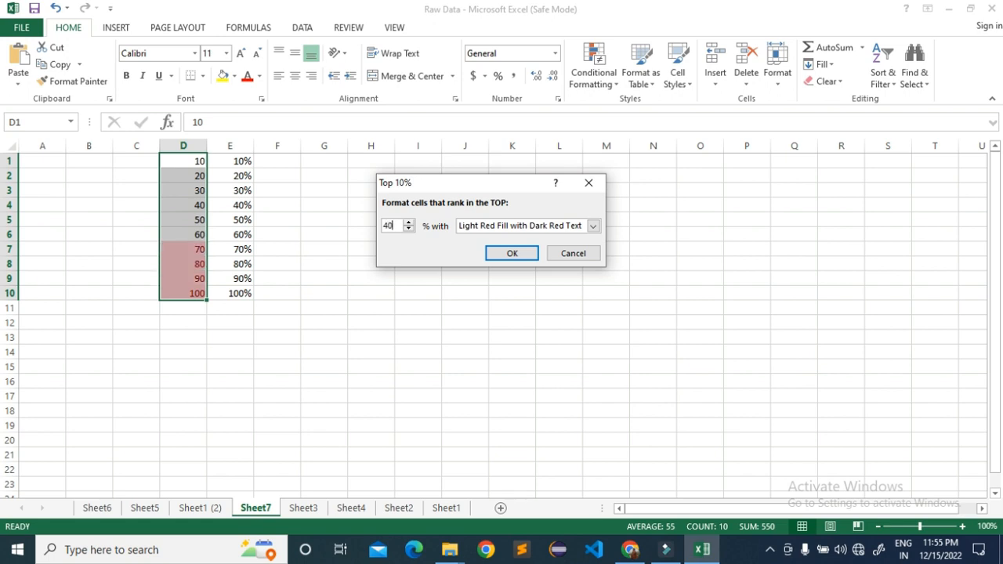